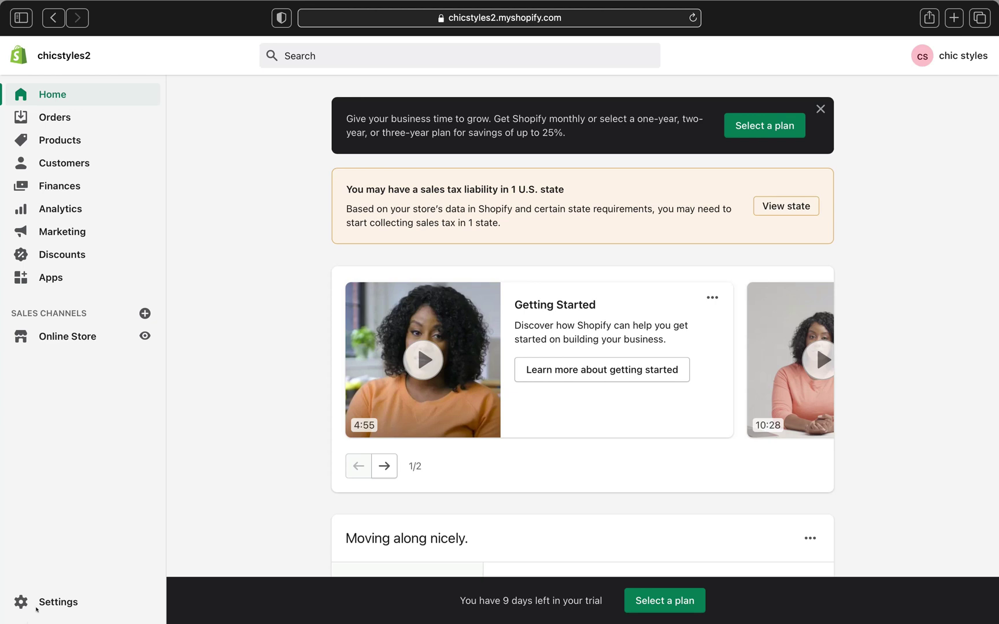
- Go to Settings > Checkout and choose the optional customer accounts setting
click(60, 605)
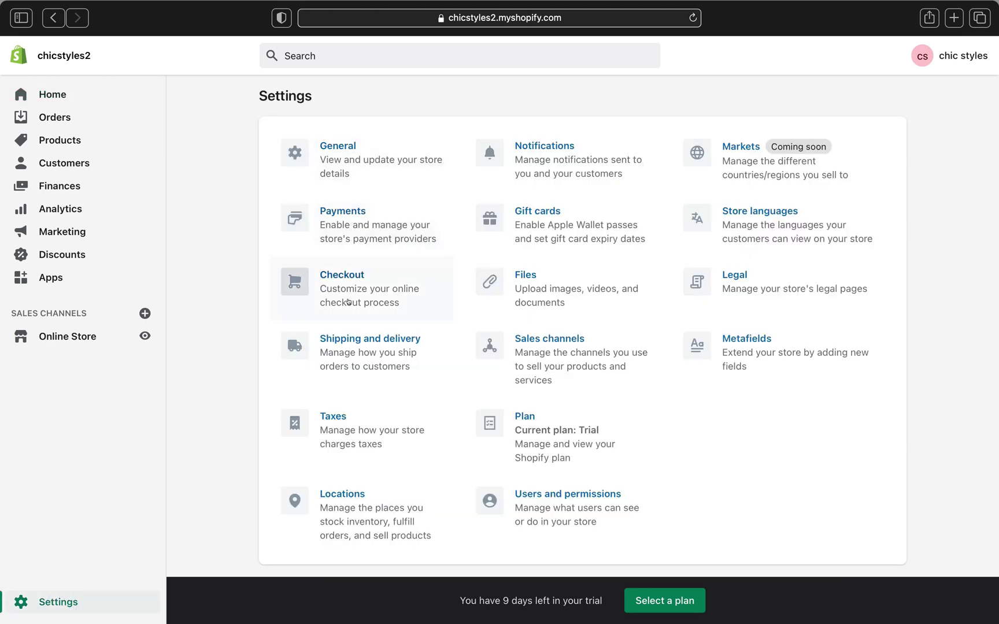
click(335, 270)
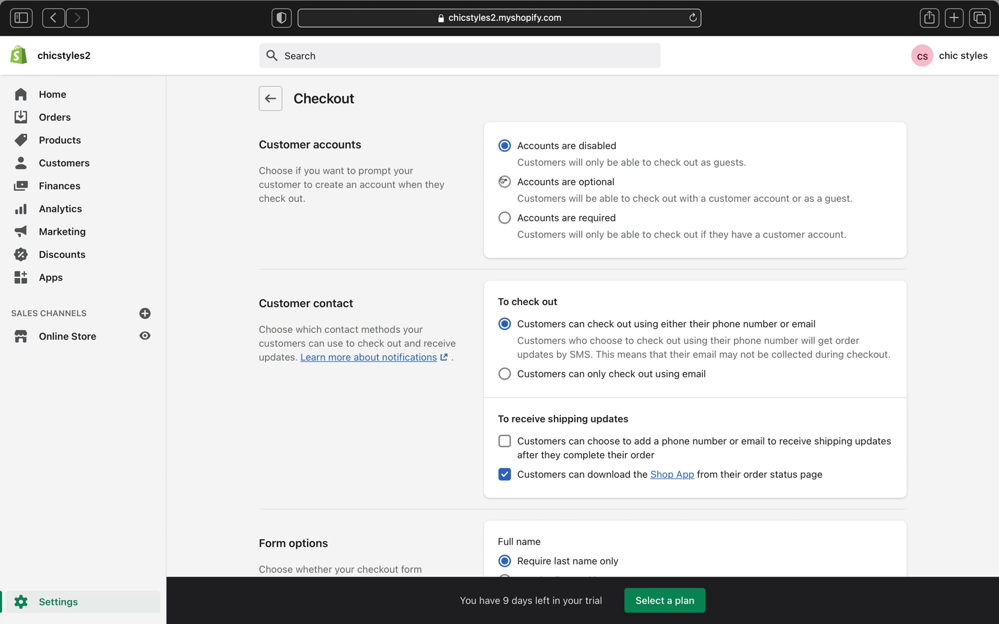
click(504, 181)
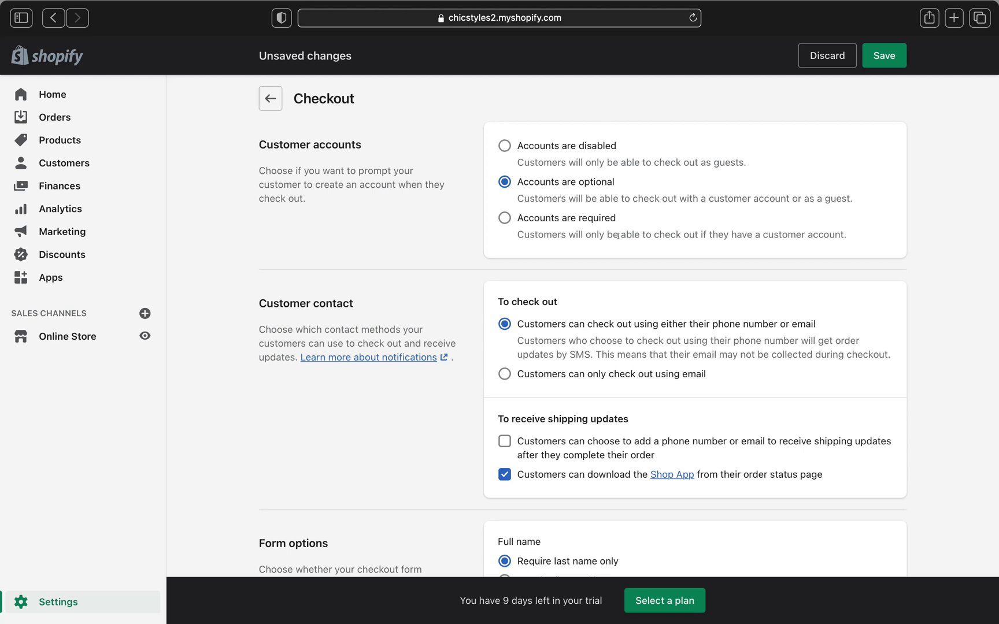
- Switch customer contact between email only and phone or email, leaving 'phone number or email' selected
scroll(574, 234, down, 3)
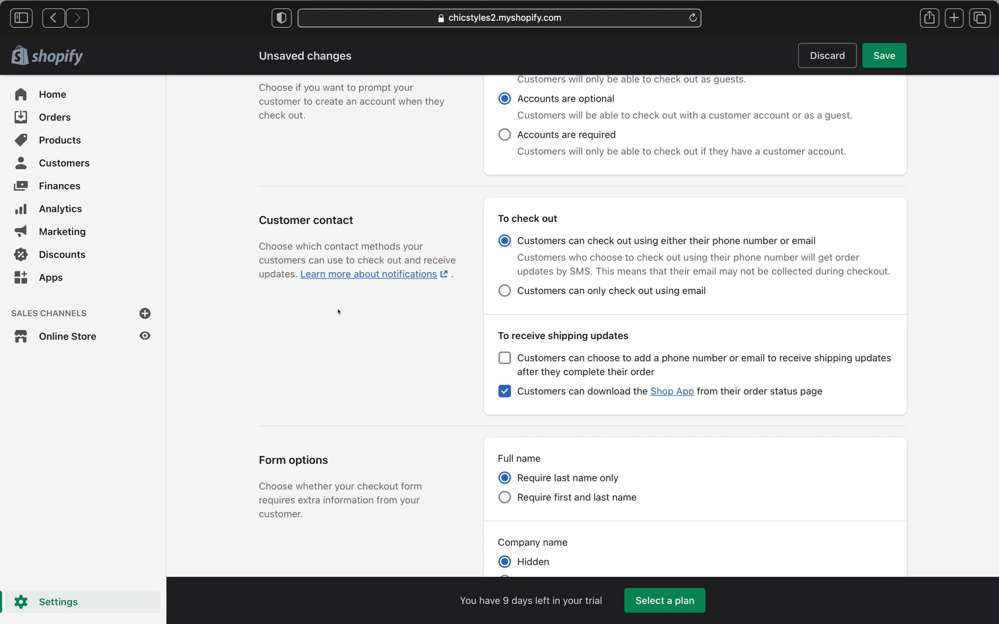
click(503, 290)
click(504, 241)
click(503, 291)
click(505, 241)
click(503, 290)
click(503, 240)
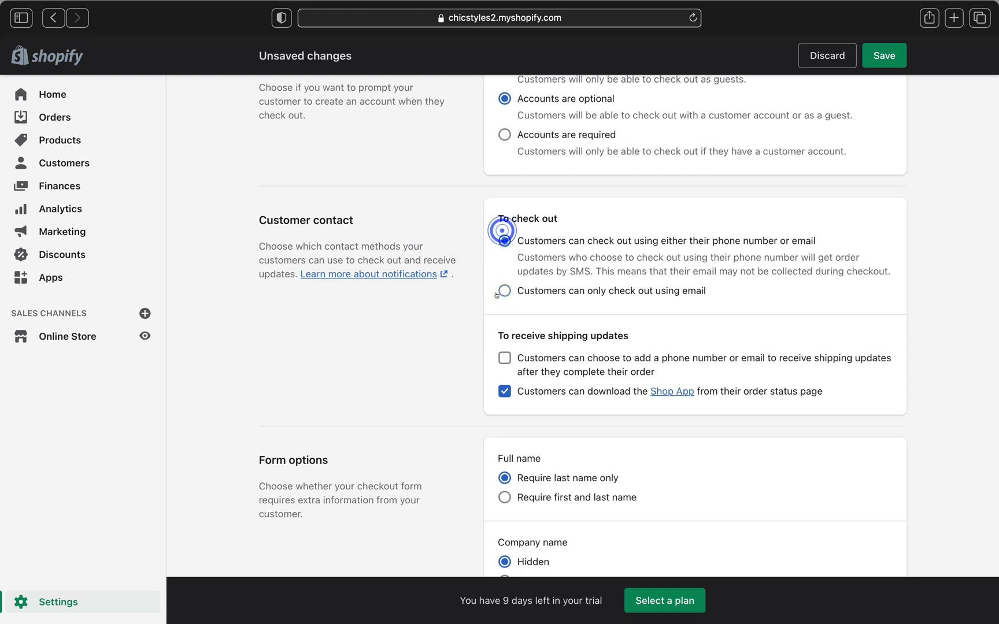
click(503, 290)
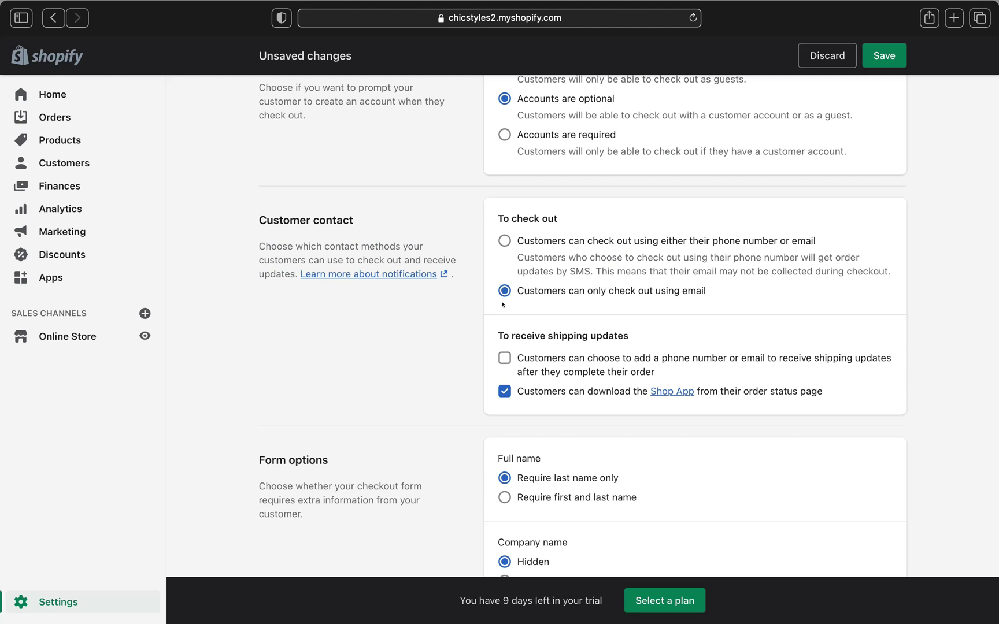
click(502, 241)
scroll(603, 251, down, 3)
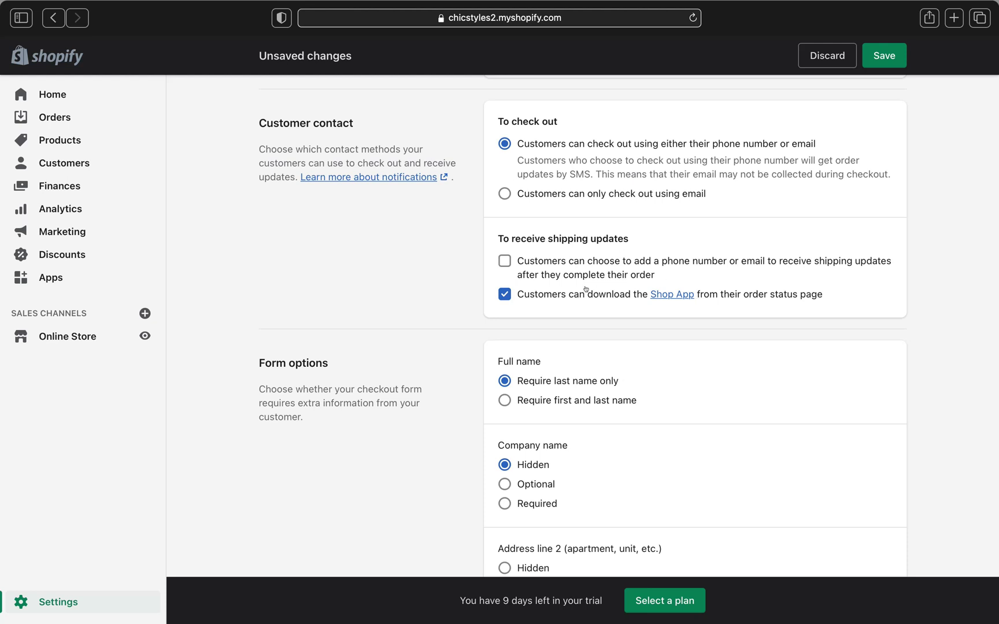
- Tick the checkbox letting customers add a phone number or email for shipping updates
click(502, 260)
click(498, 260)
click(504, 261)
scroll(393, 265, down, 4)
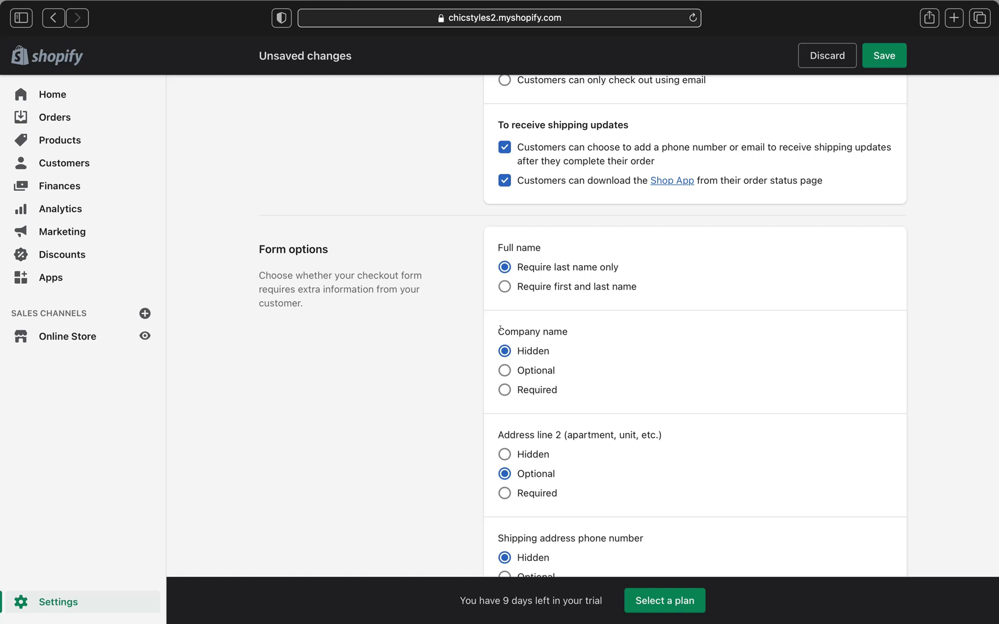
scroll(501, 327, down, 2)
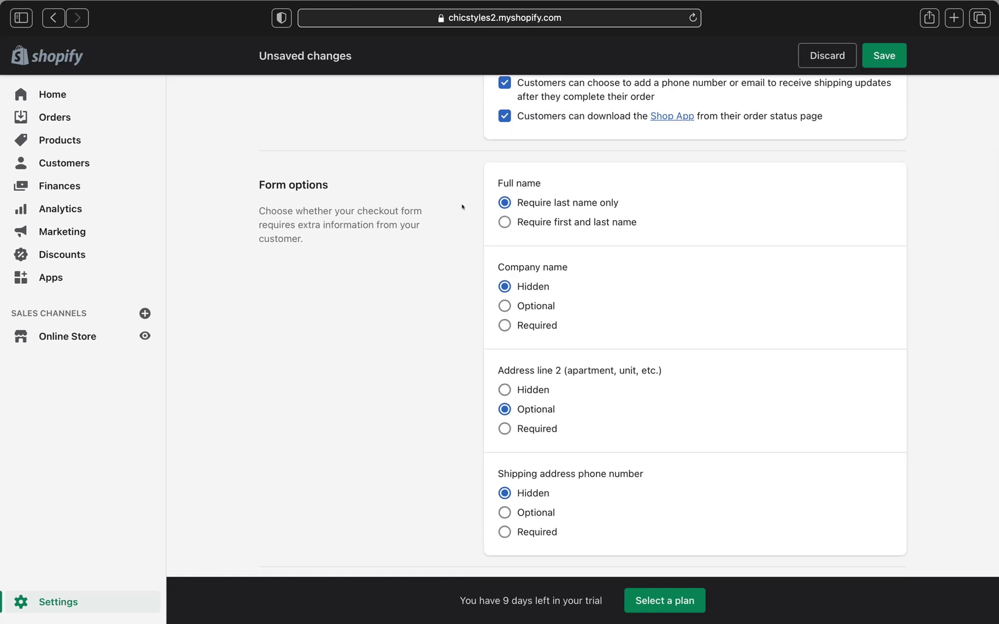
- Require first and last name and set Company name to Optional
click(505, 222)
scroll(550, 194, down, 3)
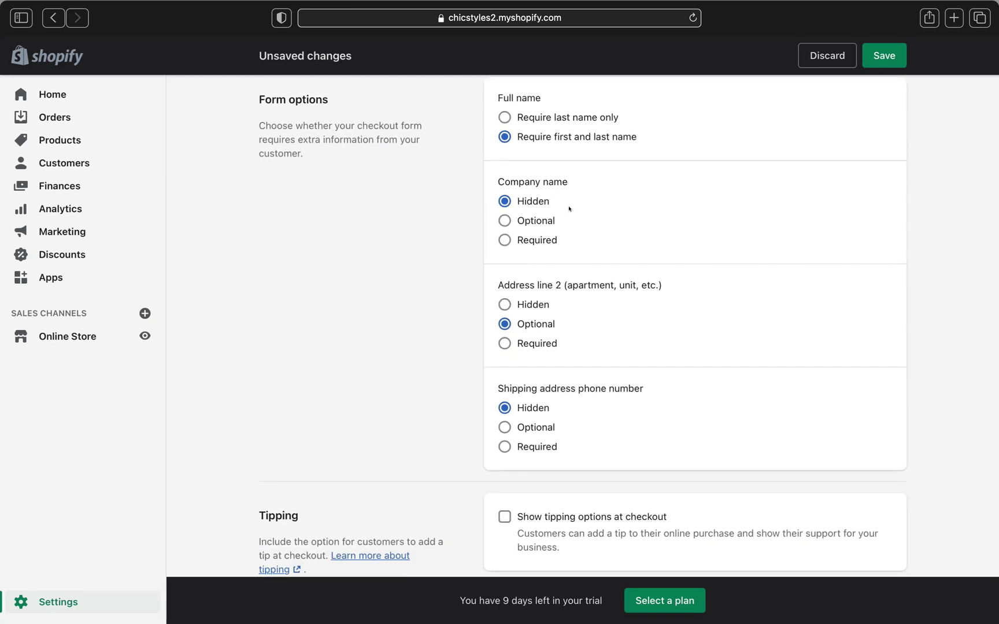
click(505, 239)
click(504, 219)
scroll(561, 240, down, 2)
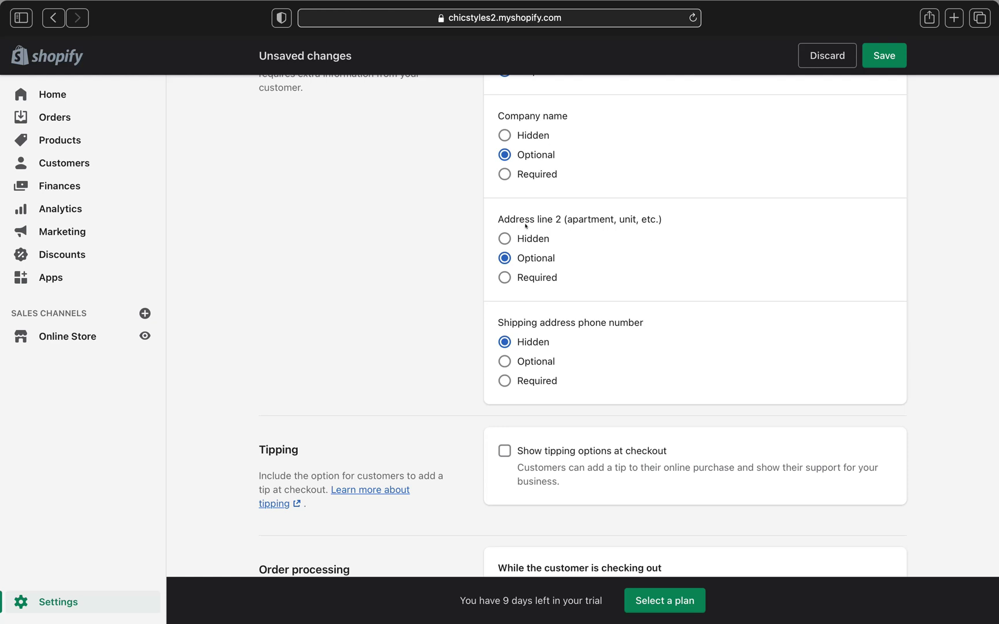
- Keep Address line 2 Optional and change the shipping address phone number setting
click(520, 278)
click(508, 238)
click(505, 258)
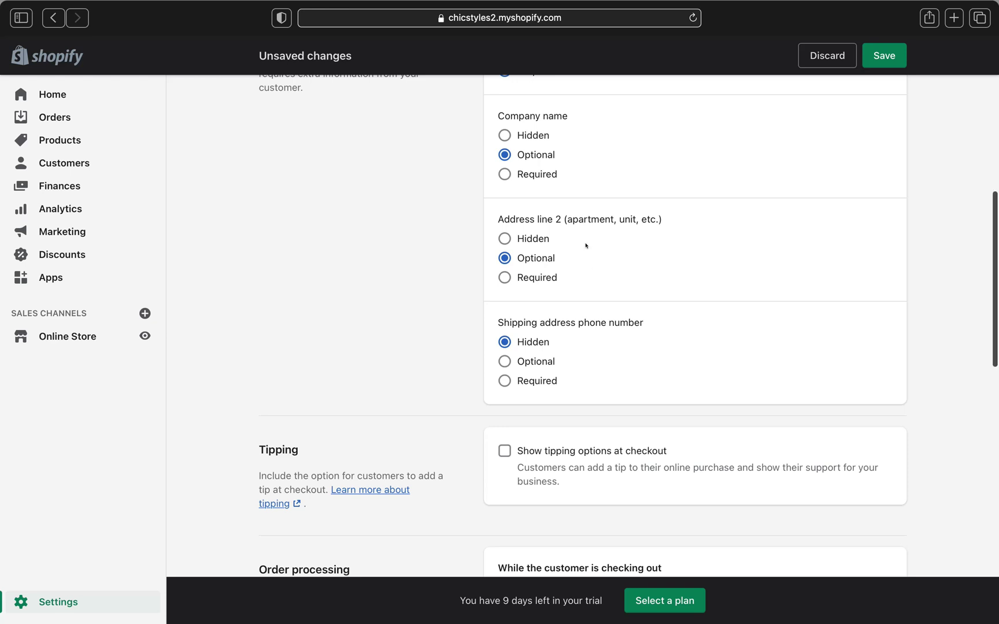
scroll(585, 245, down, 1)
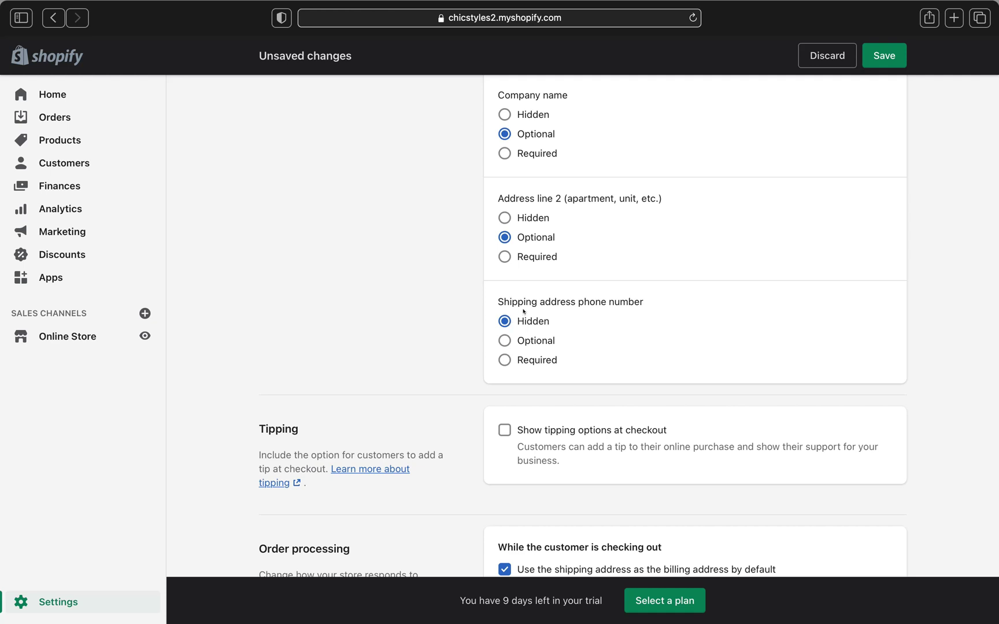
click(528, 362)
- Set the shipping address phone number to Optional and enable tipping options
click(512, 323)
click(504, 341)
scroll(467, 274, down, 5)
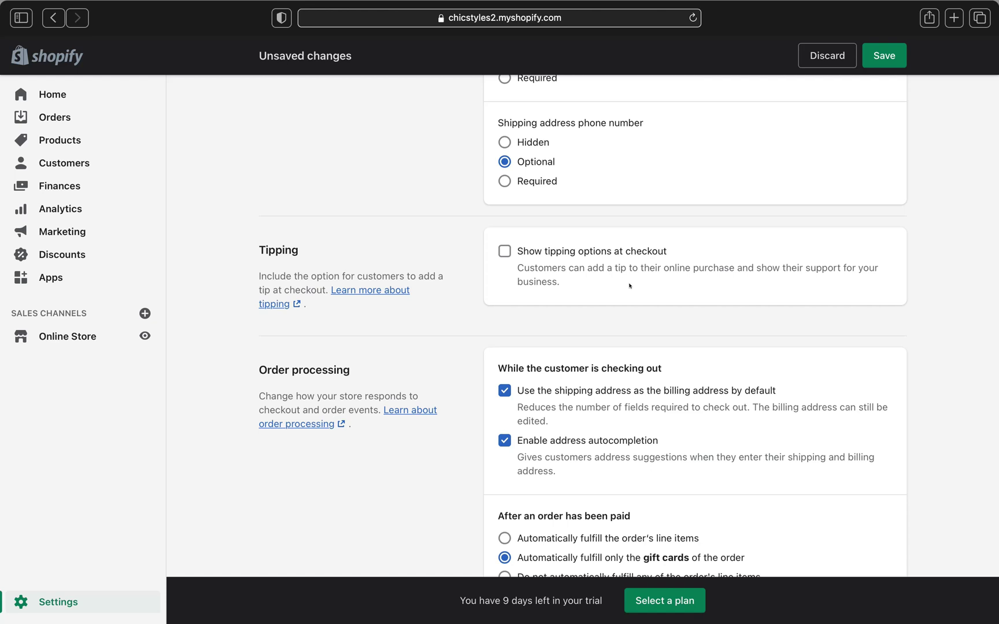
click(503, 248)
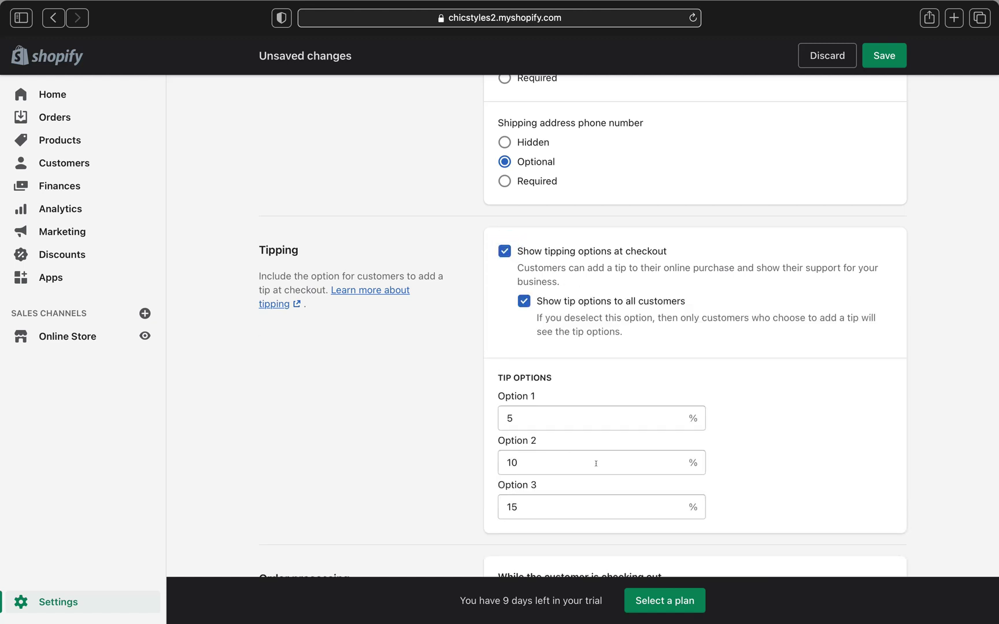
- Keep the third tip preset at 15% and turn off tipping options at checkout
scroll(550, 404, down, 2)
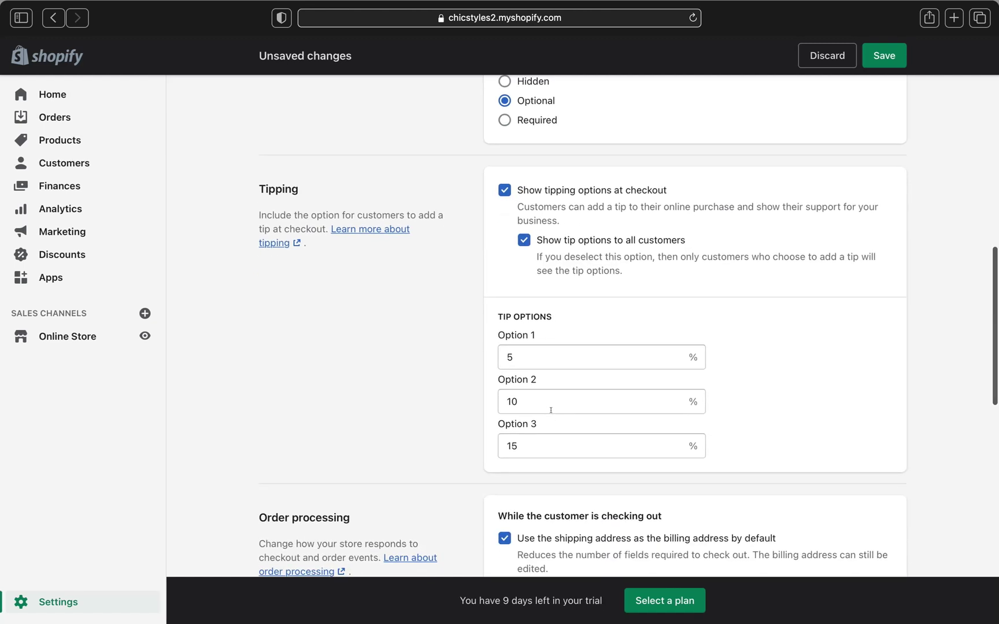
click(565, 441)
key(BackSpace)
key(BackSpace)
text(20)
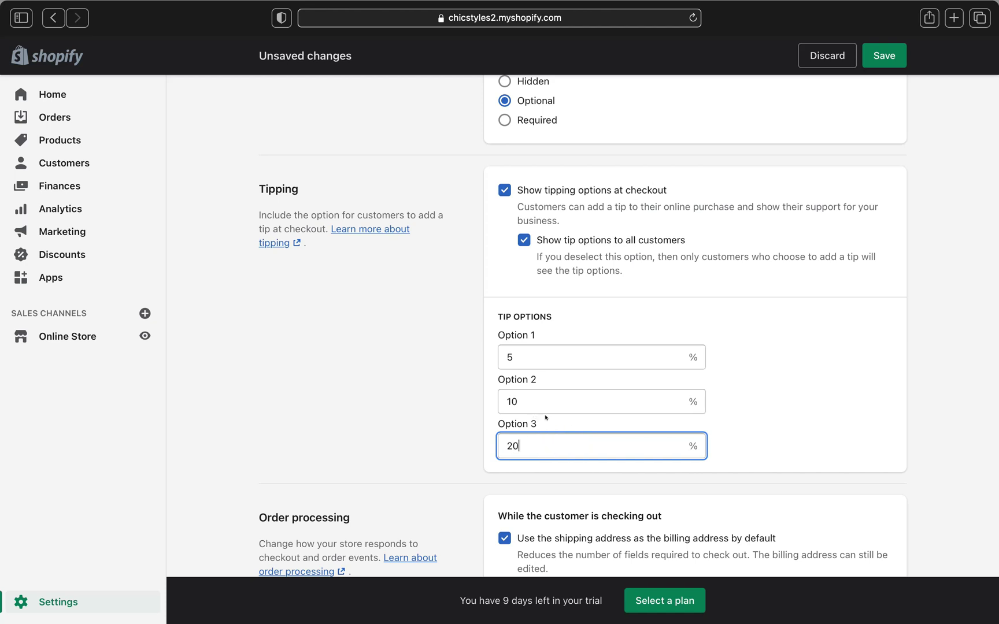
click(546, 443)
key(BackSpace)
key(BackSpace)
text(15)
click(727, 306)
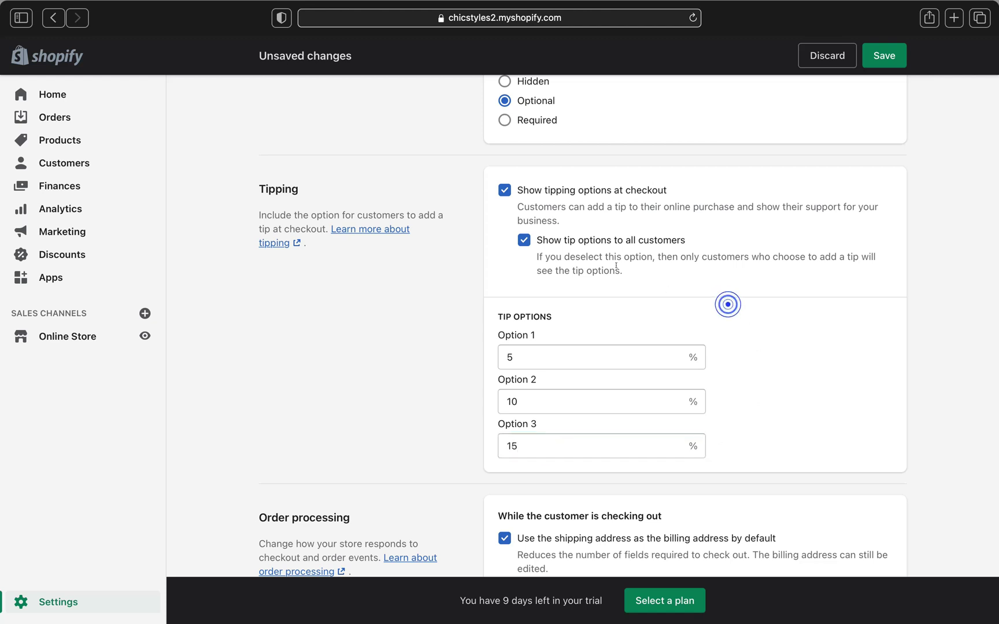
click(506, 189)
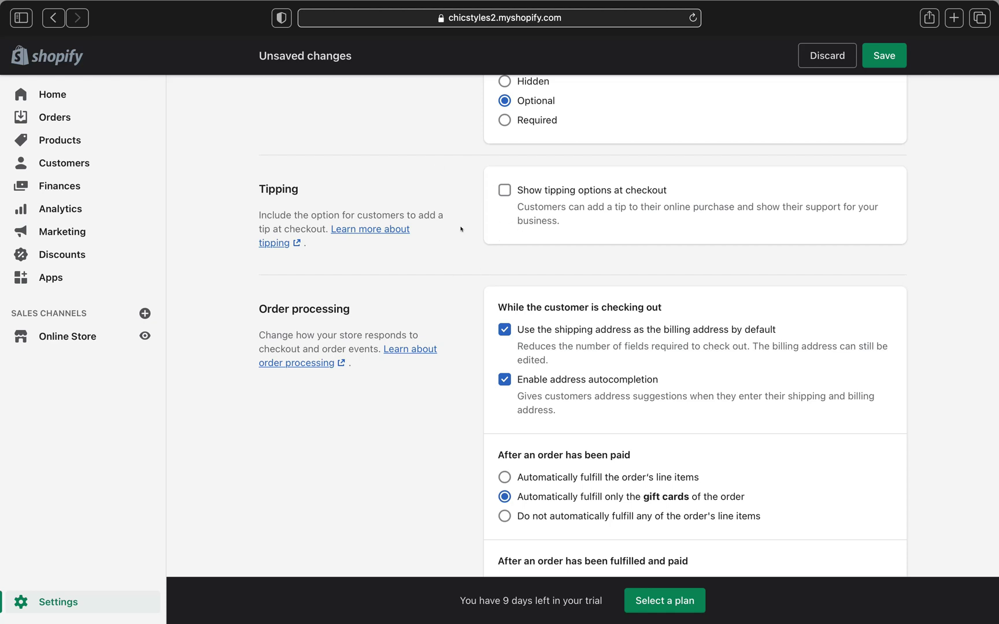
scroll(322, 251, down, 5)
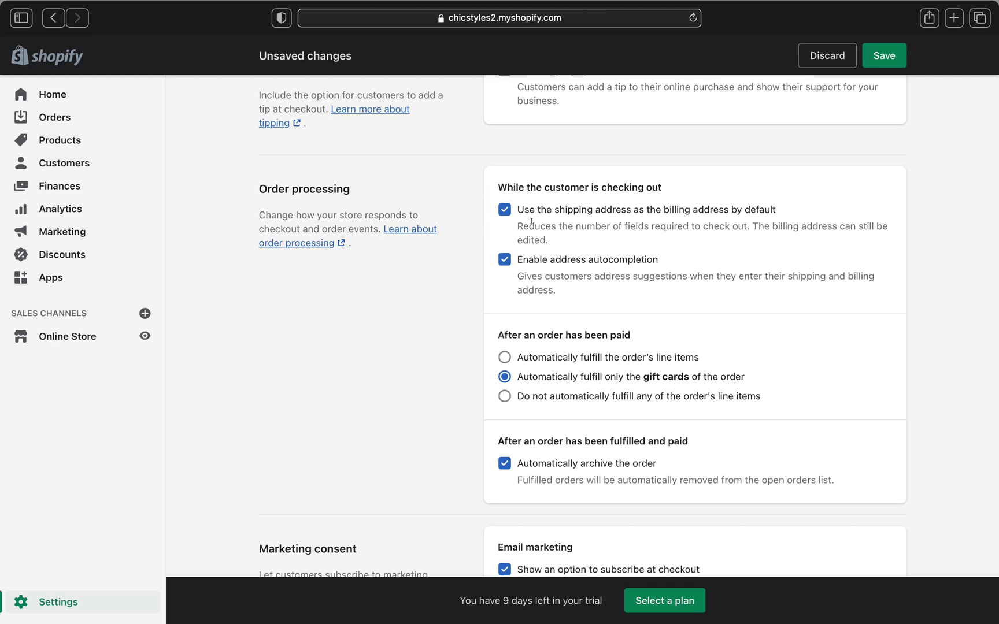
click(504, 210)
click(505, 209)
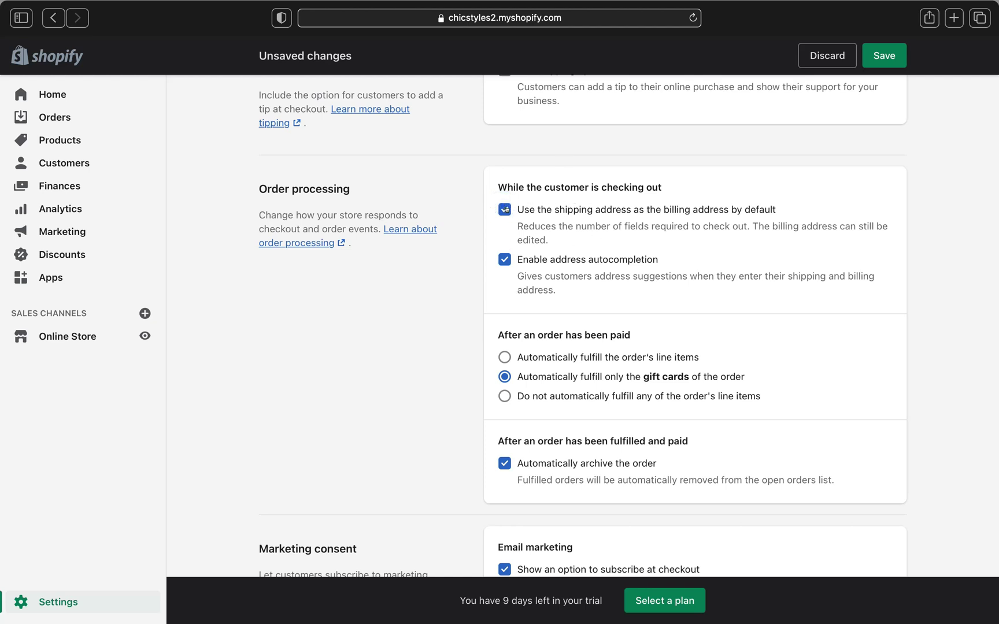
click(504, 259)
click(543, 260)
click(504, 210)
click(504, 209)
scroll(560, 288, down, 3)
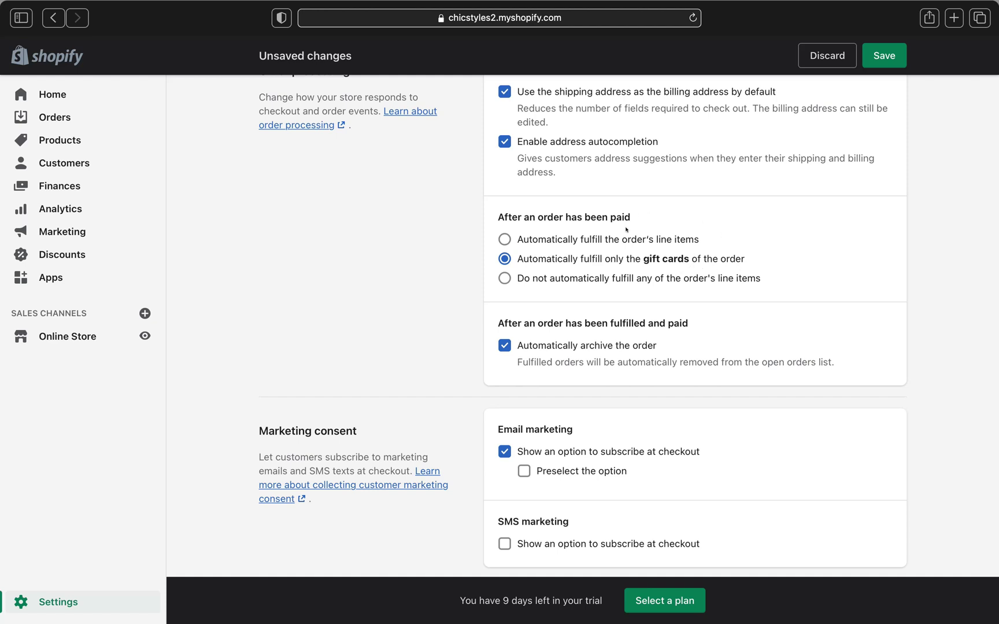
scroll(507, 292, down, 2)
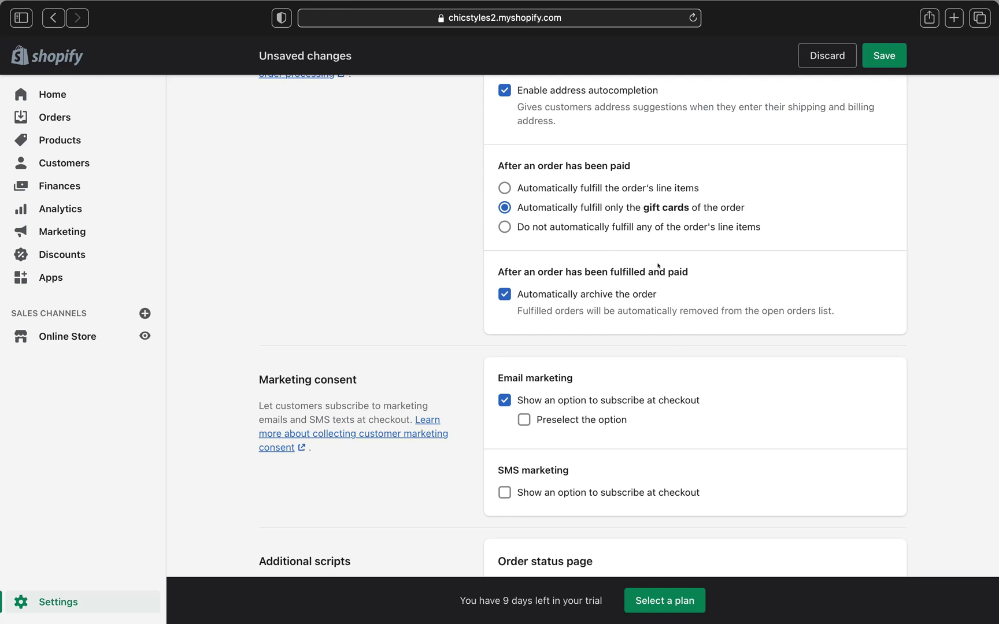
scroll(625, 237, down, 3)
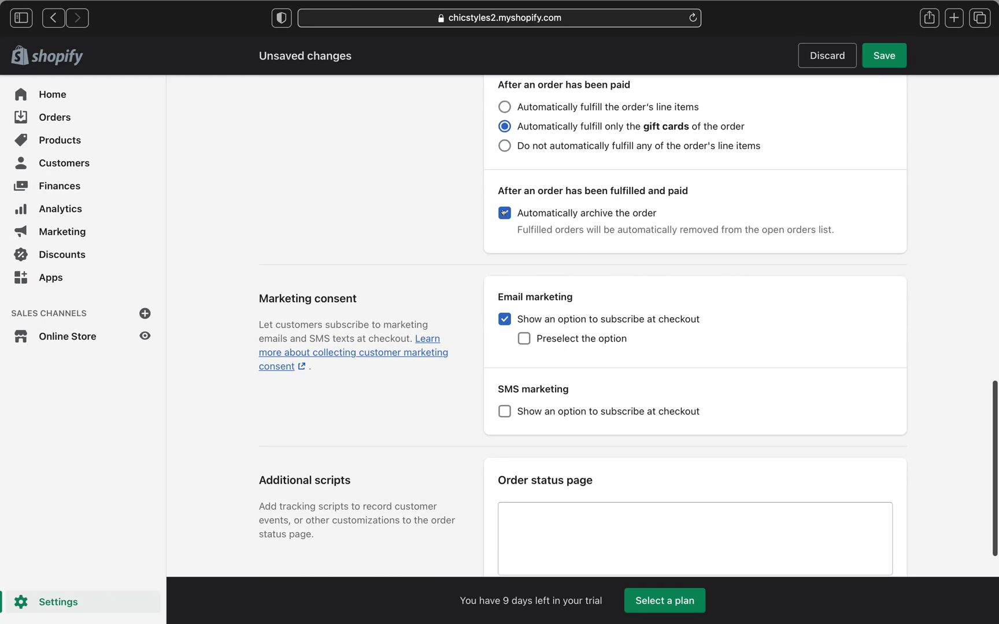
scroll(494, 278, down, 3)
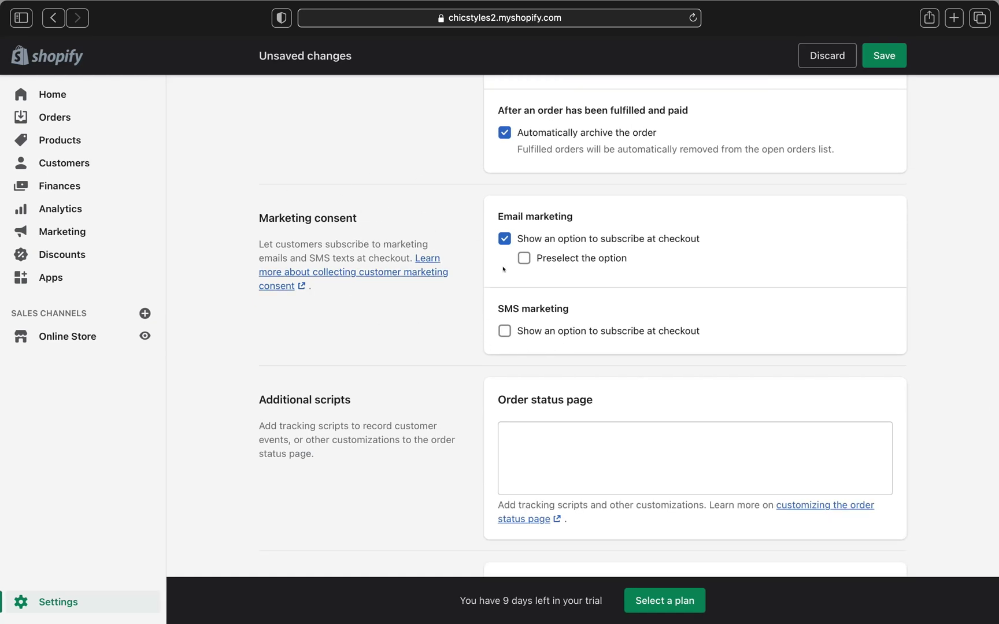
click(499, 243)
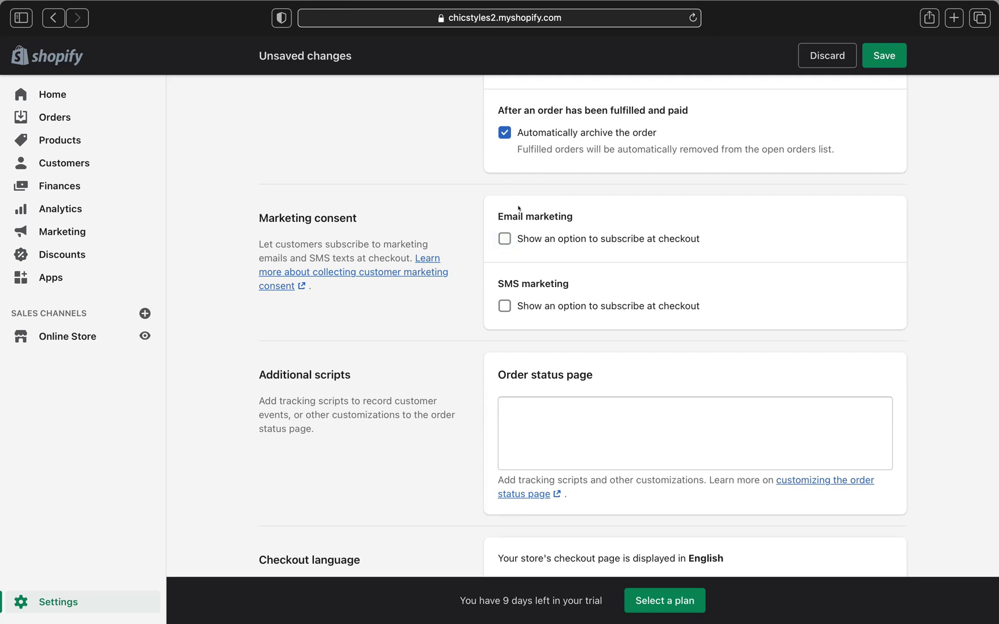
click(502, 237)
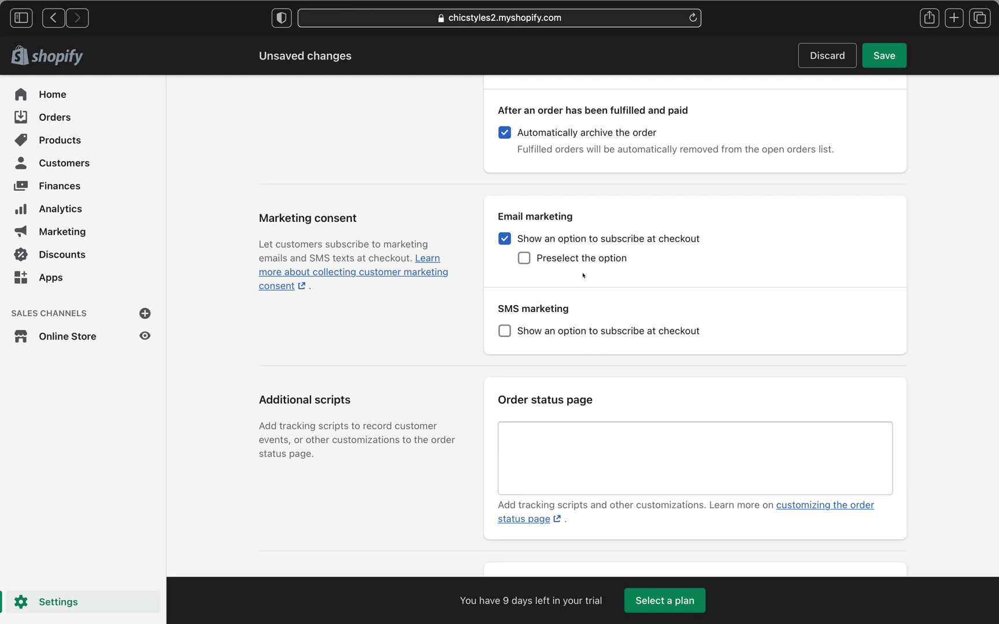
scroll(578, 261, down, 4)
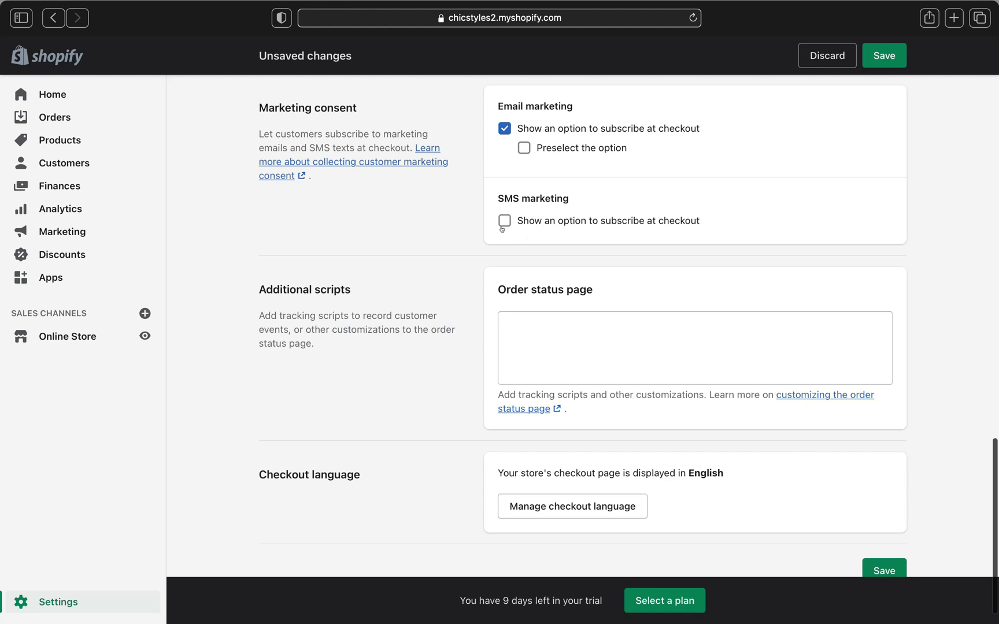
scroll(502, 229, down, 1)
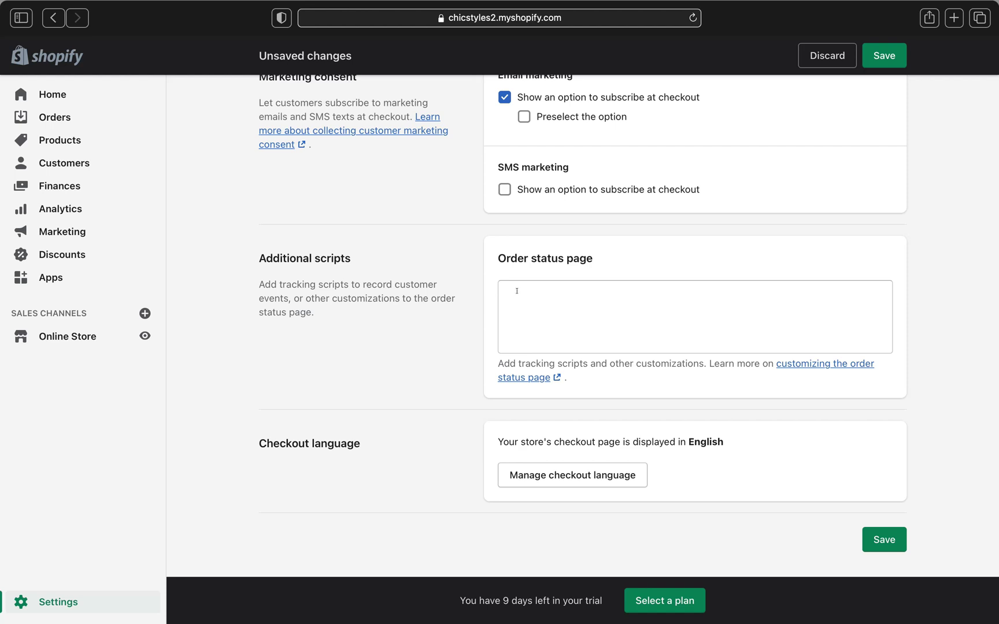
- Enter 'type what you want' in the order status page Additional scripts box
click(680, 336)
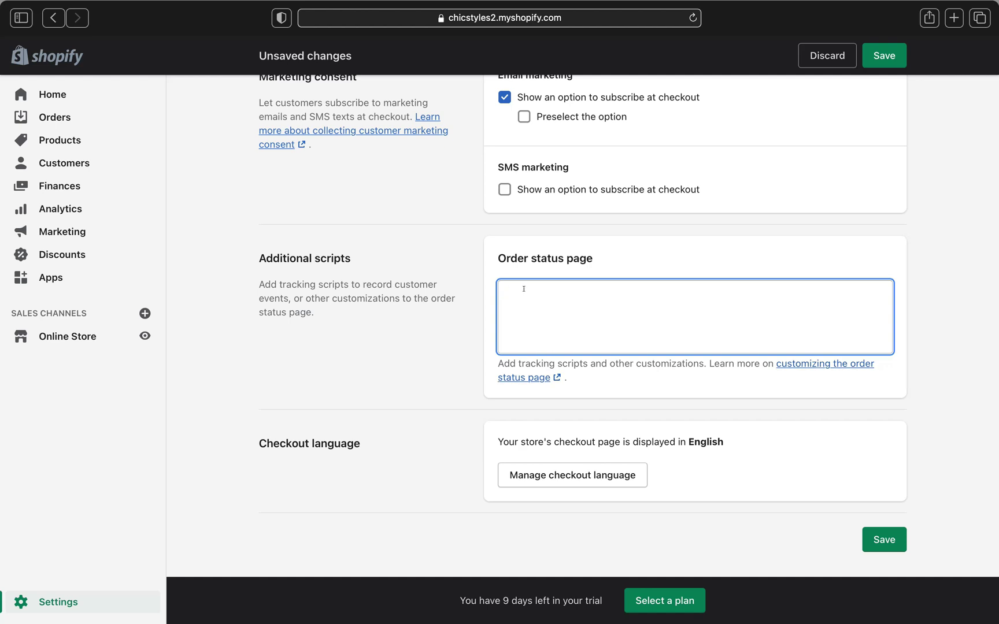
click(544, 308)
text(type what you want)
click(348, 391)
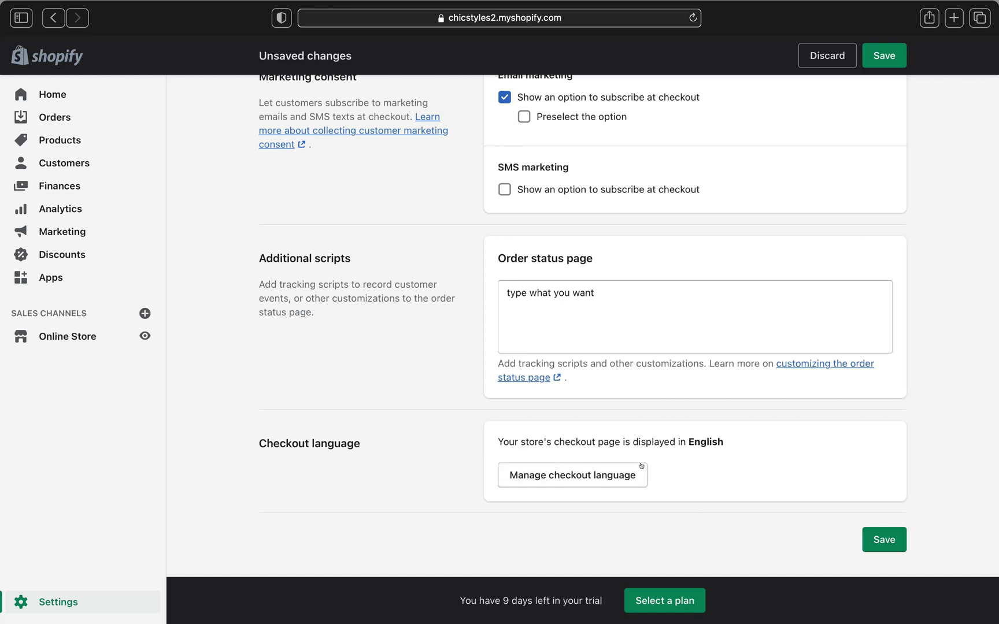
- Review the English Checkout & system language texts, then return to Settings
click(598, 476)
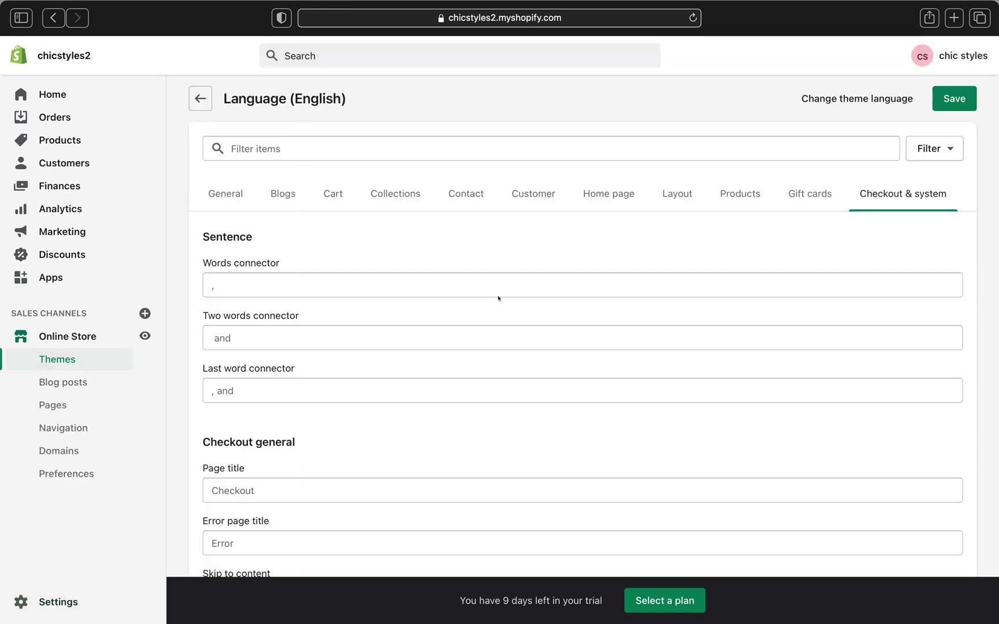
scroll(498, 298, down, 2)
scroll(498, 298, up, 2)
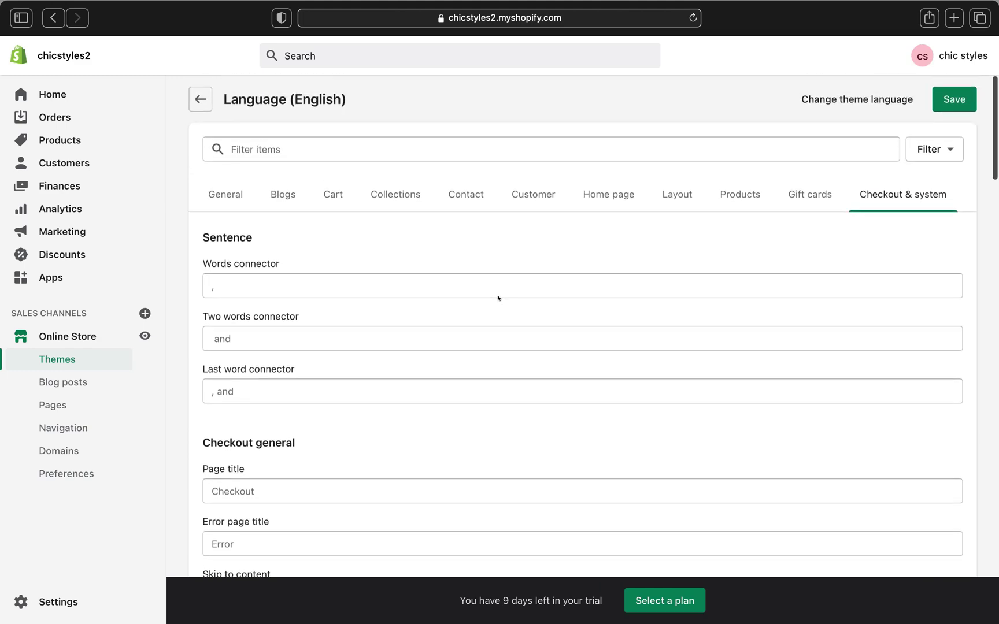
scroll(499, 298, down, 20)
scroll(499, 299, up, 20)
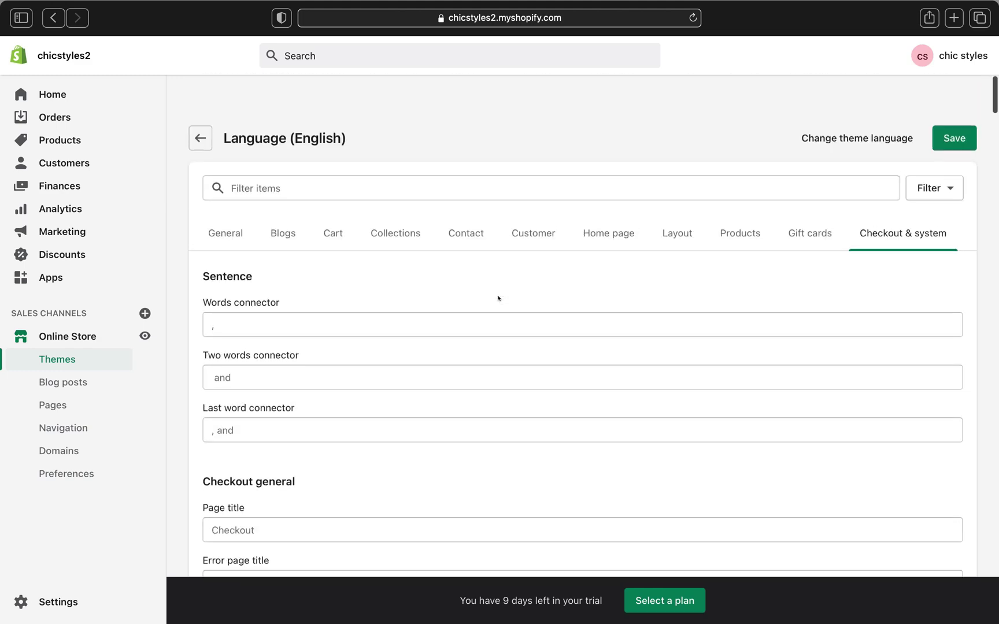
scroll(498, 299, down, 2)
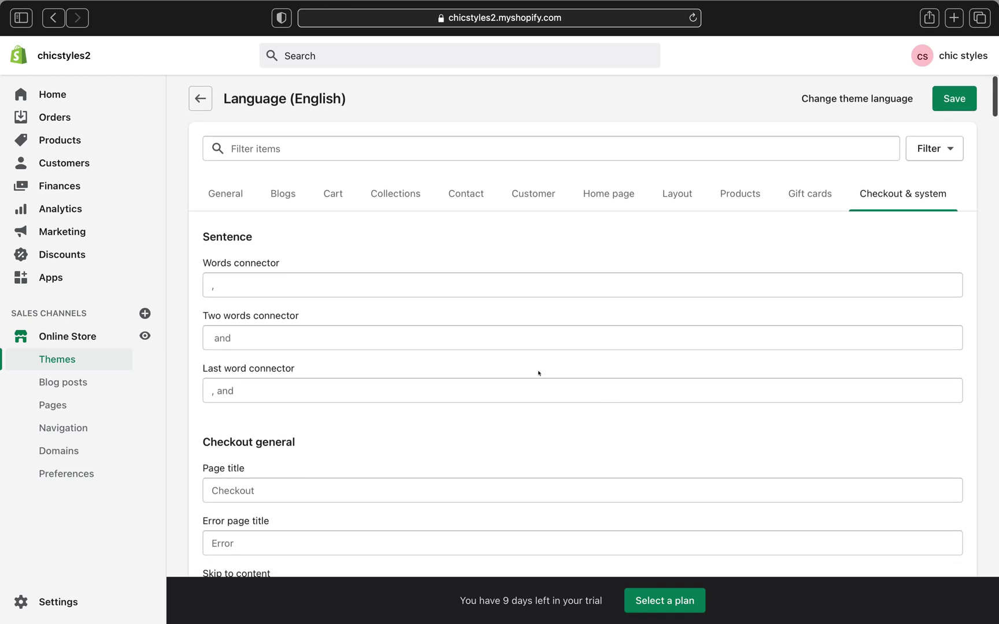
click(198, 96)
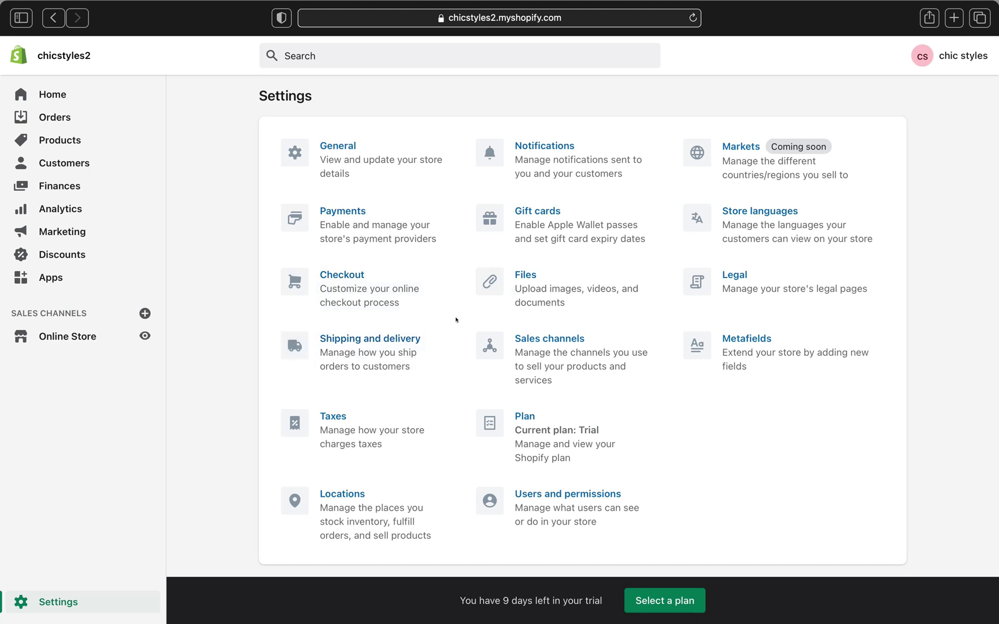